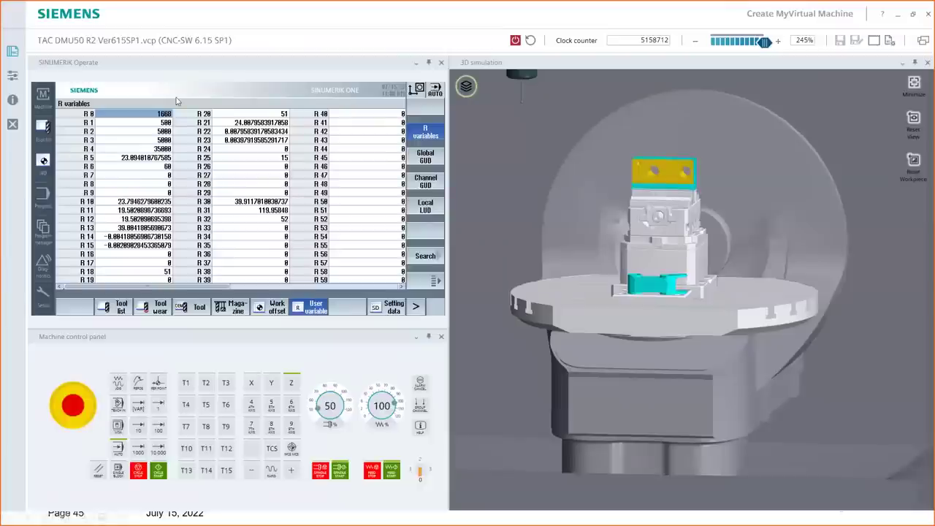
# Open the _4_LENGHT_PROBING__1 program from the BIKE_PART/PROBING folder on the local drive.
pyautogui.click(43, 137)
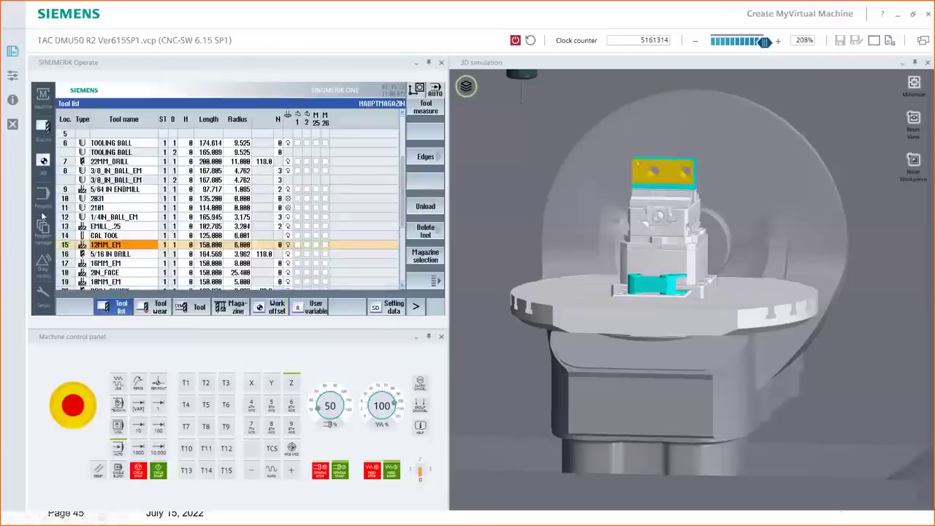
pyautogui.click(42, 196)
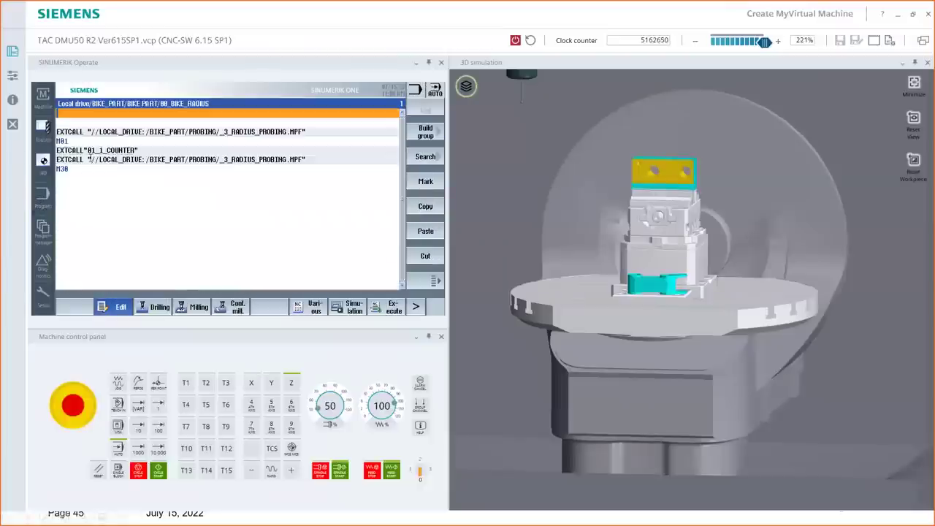
pyautogui.click(43, 227)
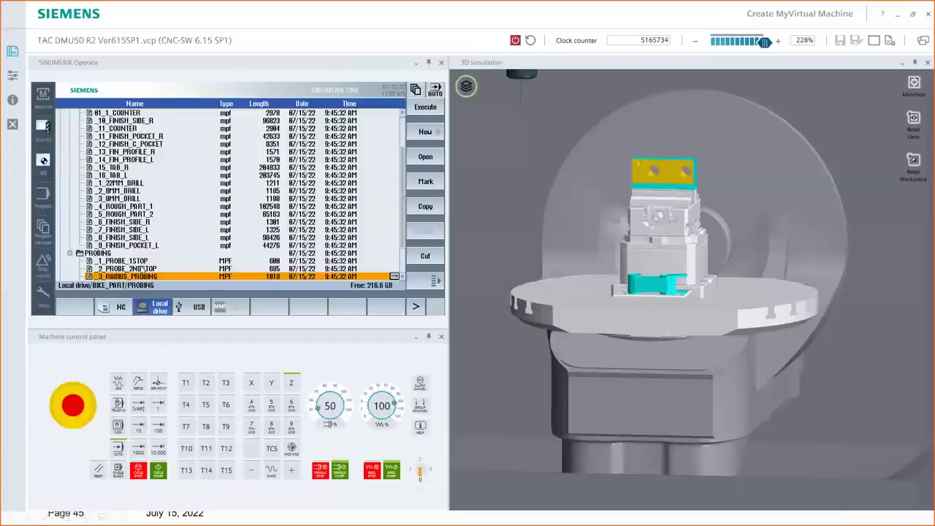
pyautogui.click(145, 231)
pyautogui.click(124, 262)
pyautogui.doubleClick(122, 263)
# Review the length probing program and inspect the parameters of its first CYCLE978 edge measurement, which targets the 2IN_FACE tool.
pyautogui.scroll(-5, 85, 223)
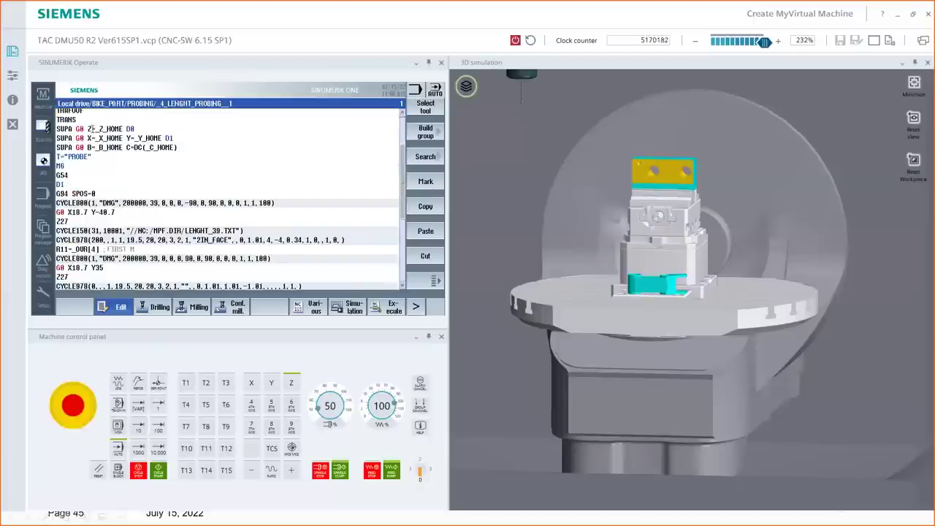
pyautogui.scroll(3, 163, 188)
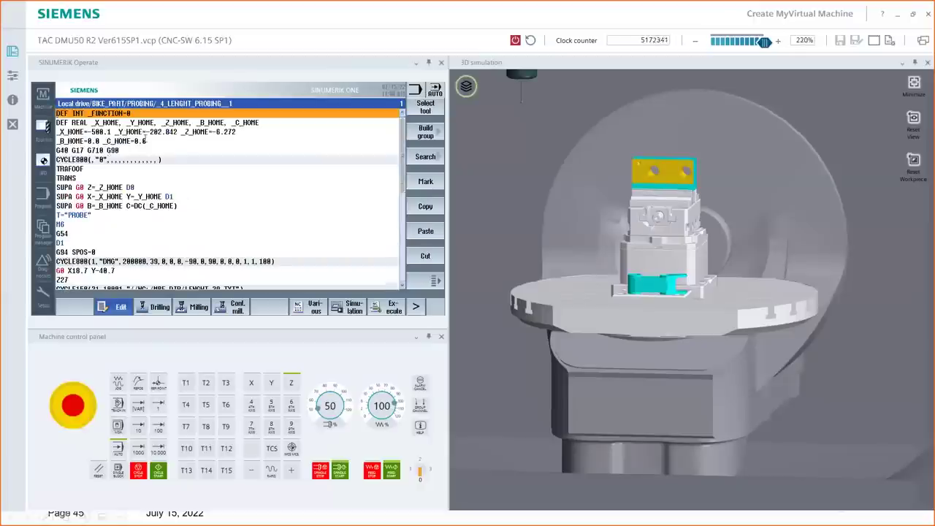
pyautogui.scroll(-2, 76, 138)
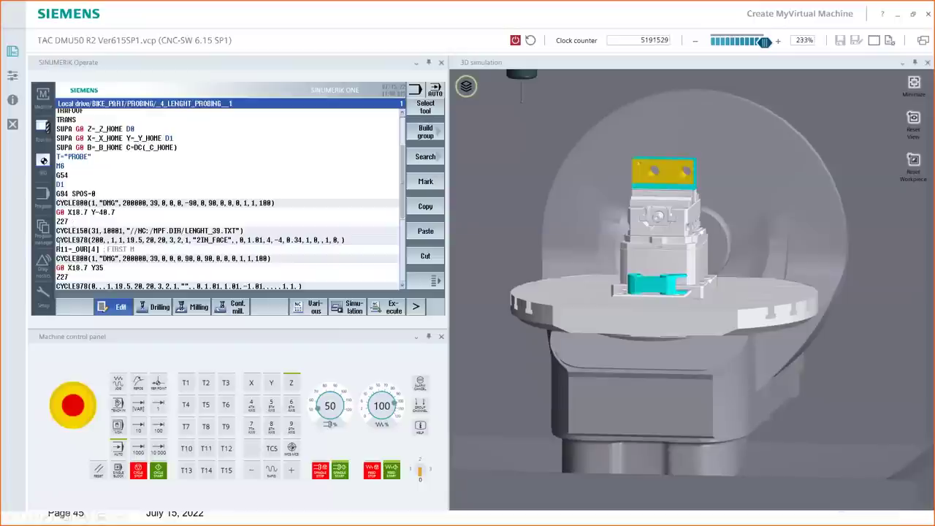
pyautogui.click(358, 238)
pyautogui.click(393, 240)
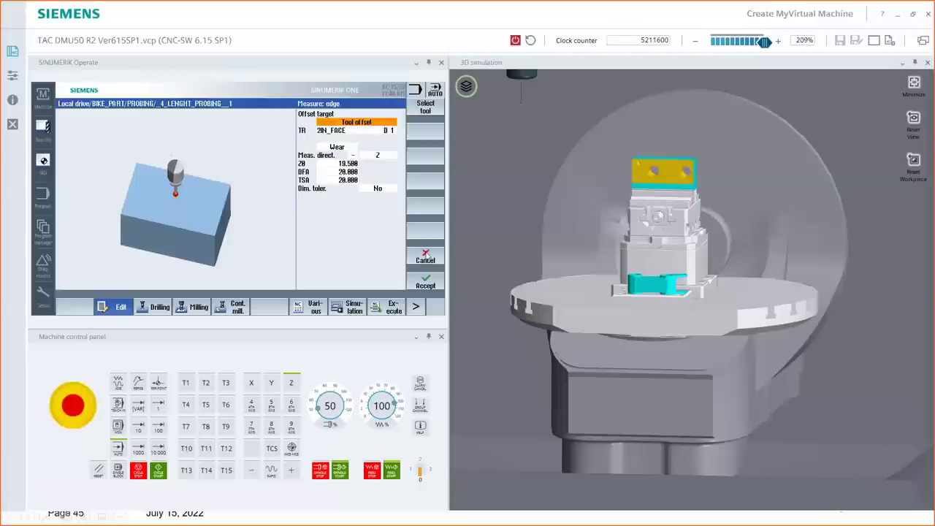
pyautogui.hotkey('shift', 'F8')
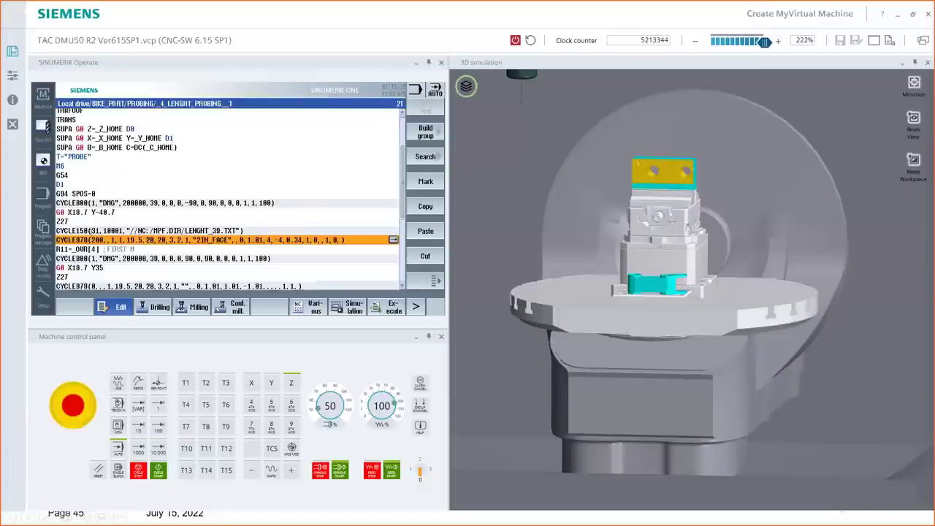
# Inspect the second CYCLE978 edge measurement's parameters and read the R-variable calculations and tool wear assignment below it.
pyautogui.scroll(-2, 233, 207)
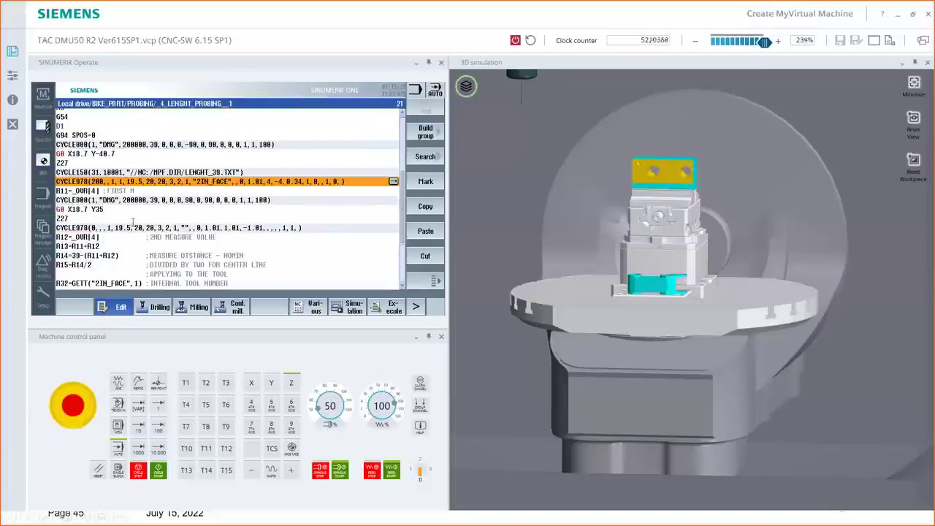
pyautogui.click(129, 229)
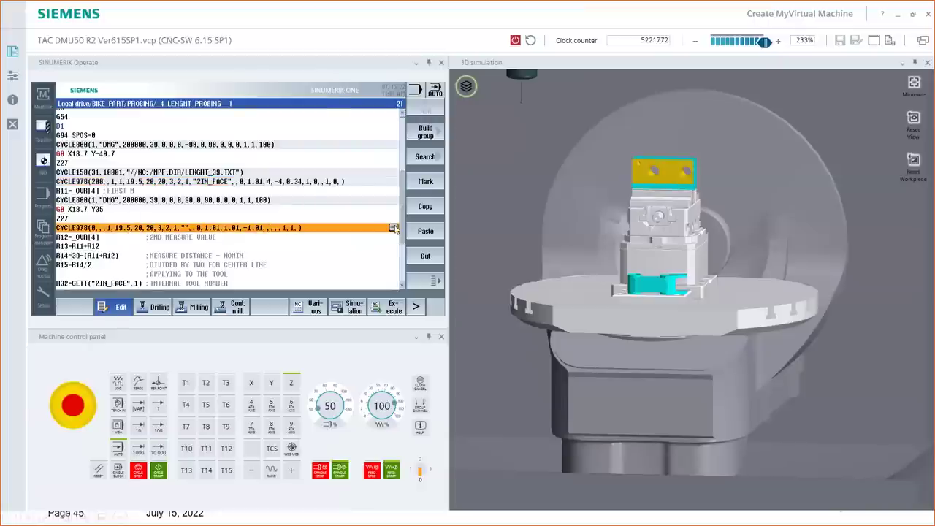
pyautogui.click(393, 229)
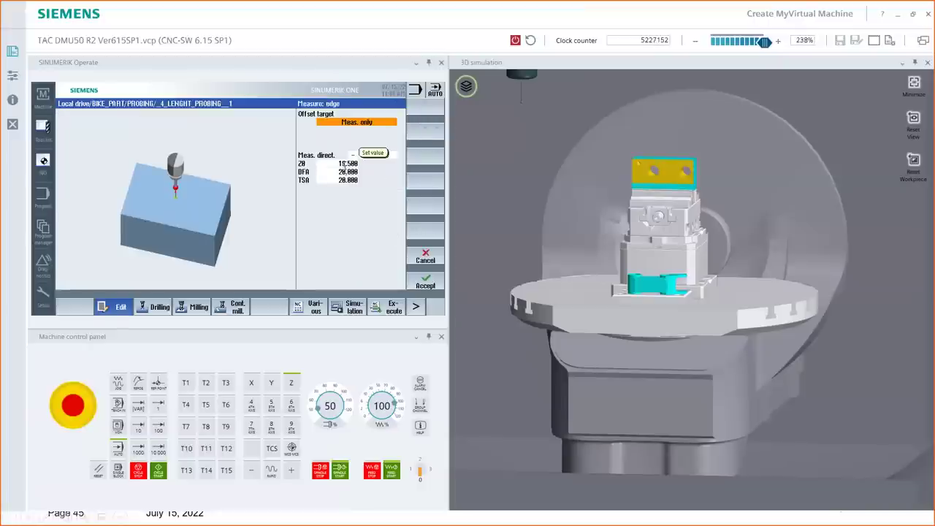
pyautogui.click(425, 282)
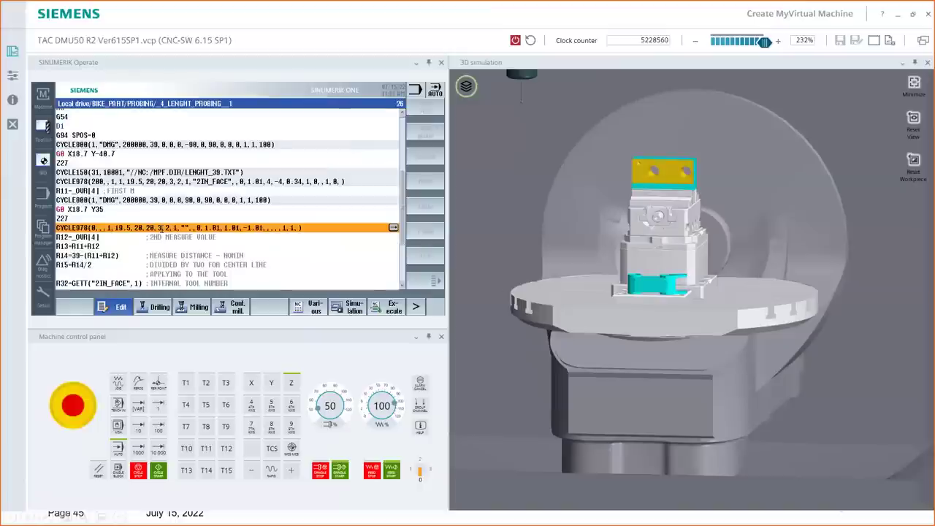
pyautogui.scroll(-2, 118, 254)
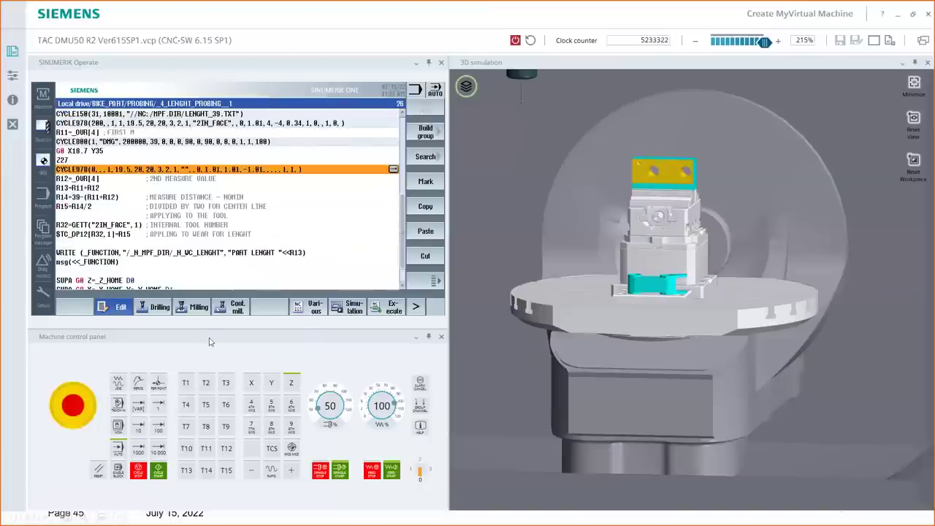
# Select the 2IN_FACE tool in the tool list and check its wear values.
pyautogui.click(44, 127)
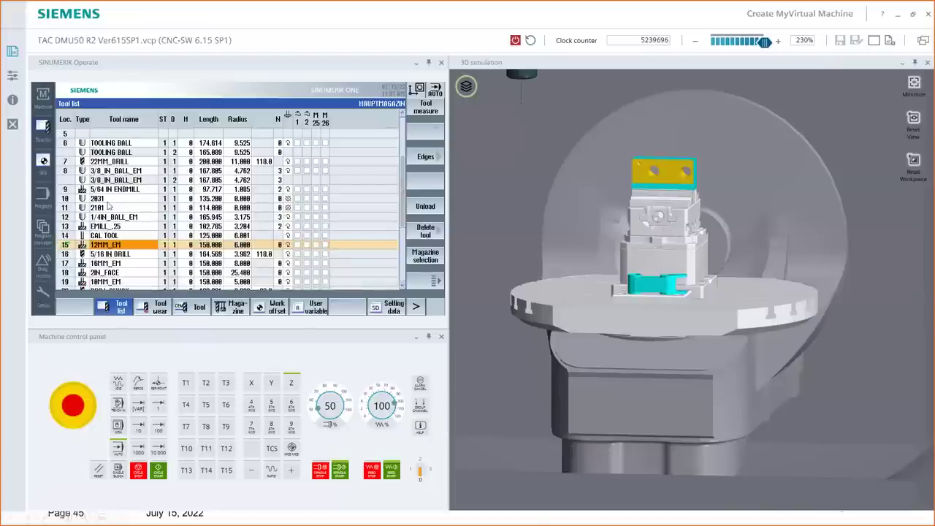
pyautogui.click(118, 273)
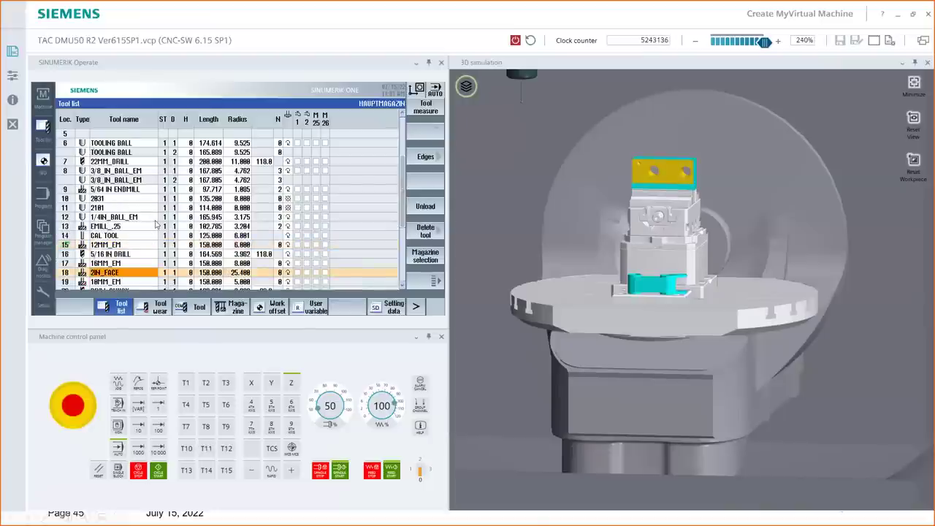
pyautogui.click(157, 307)
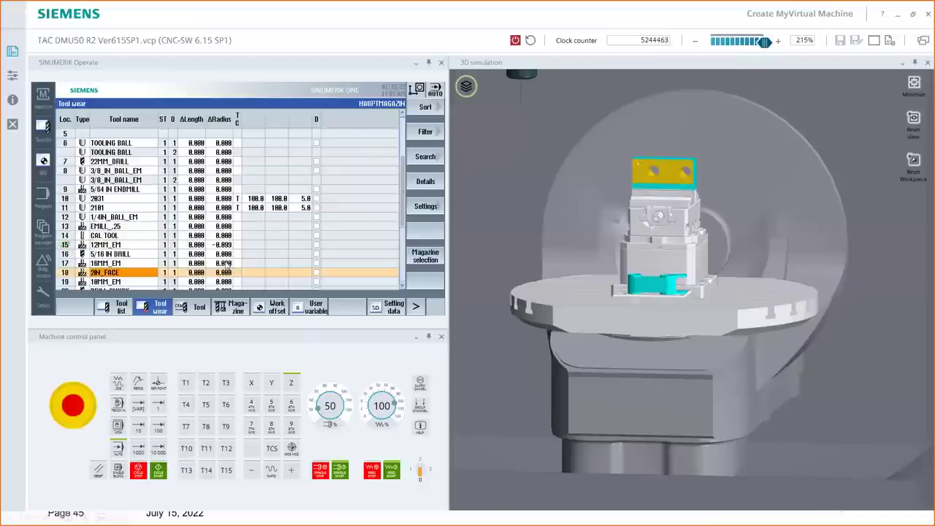
# Open the 01_1_BIKE_LENGHT program from the BIKE PART folder on the local drive.
pyautogui.click(44, 203)
pyautogui.click(44, 206)
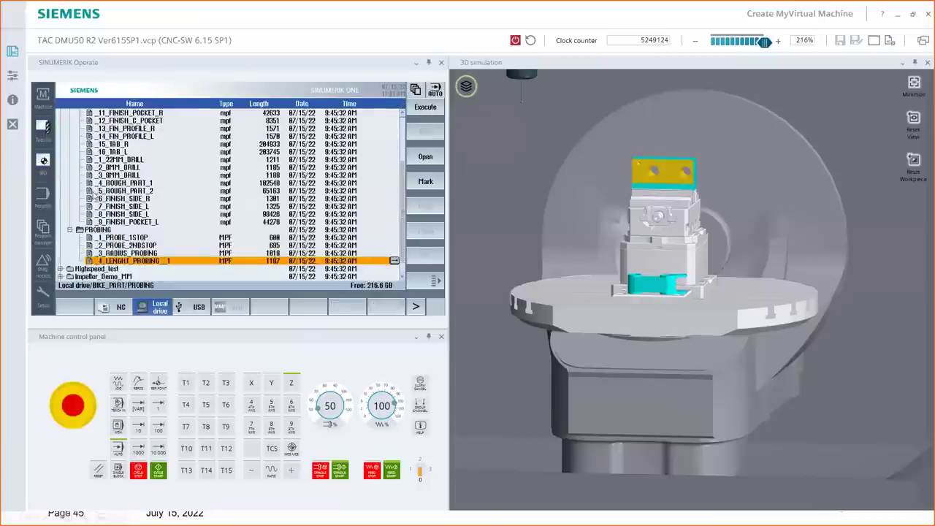
pyautogui.scroll(1, 96, 194)
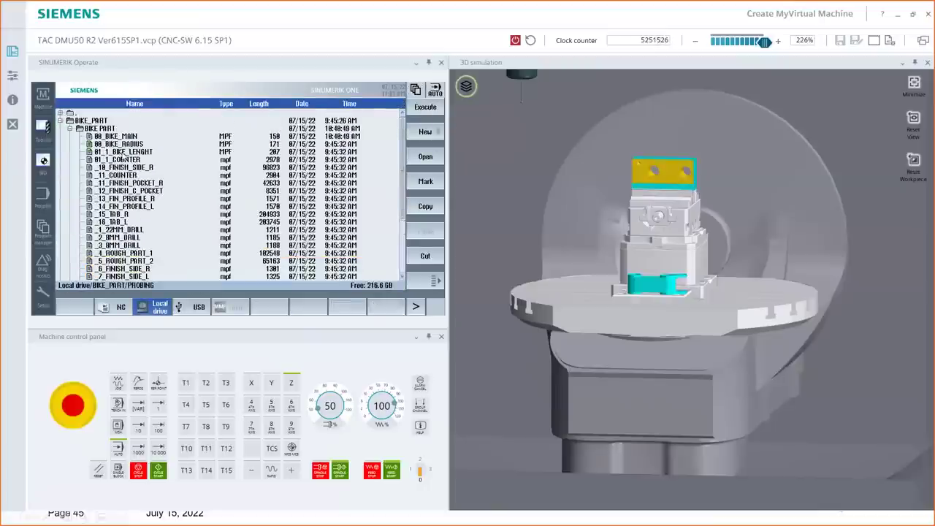
pyautogui.click(124, 151)
pyautogui.doubleClick(121, 153)
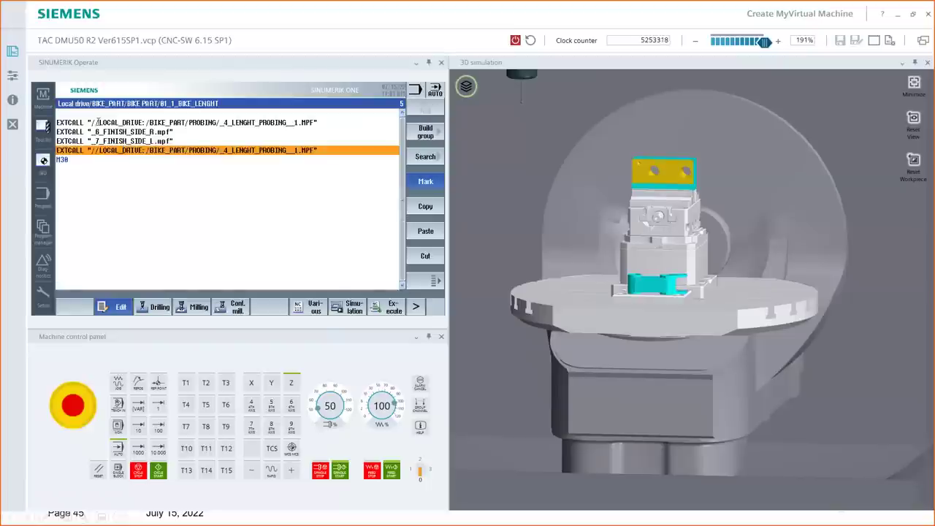
# Load 01_1_BIKE_LENGHT for execution at the first EXTCALL to the length probing program and start the cycle.
pyautogui.click(74, 122)
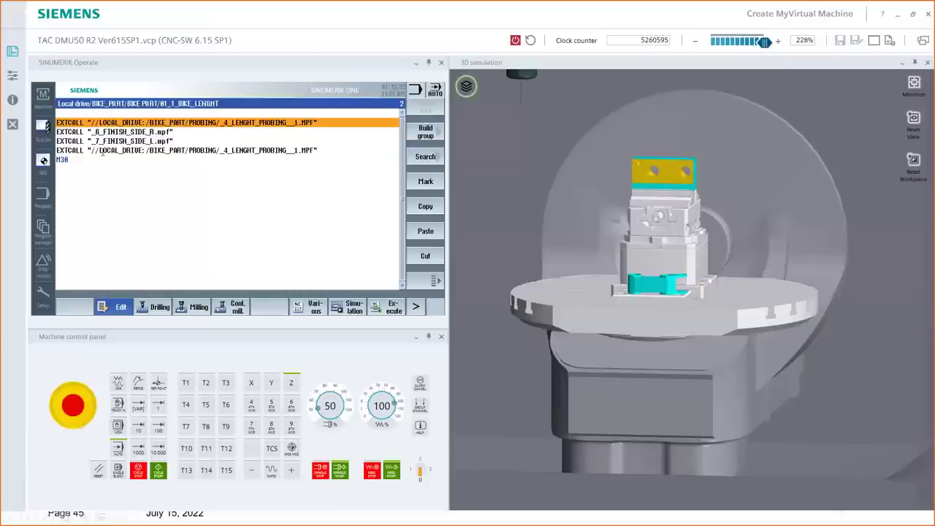
pyautogui.click(380, 310)
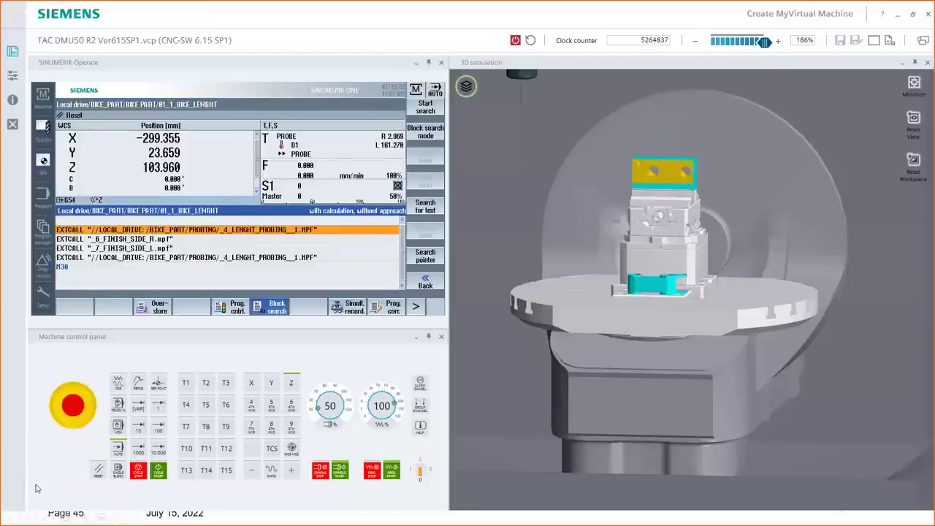
pyautogui.click(160, 470)
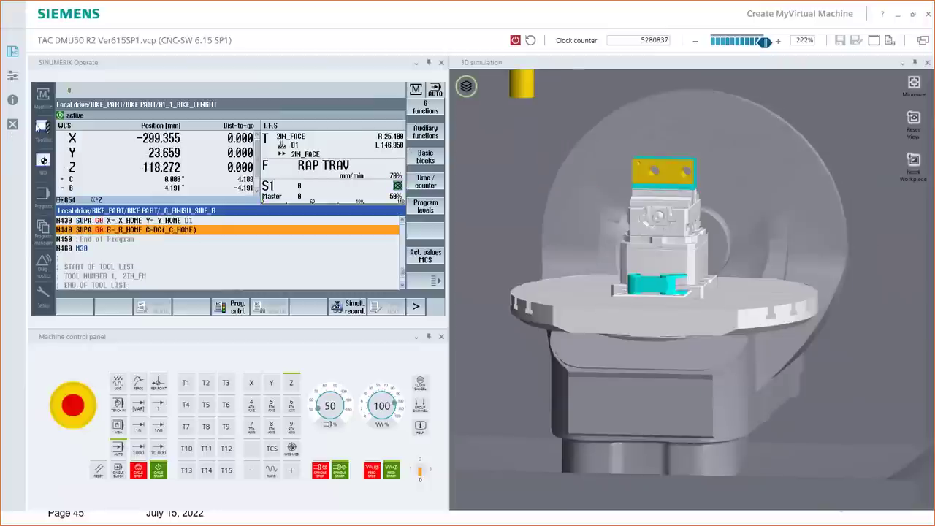
# Check the tool wear list during the machining and probing run, and view the measured results in the R variables.
pyautogui.click(43, 126)
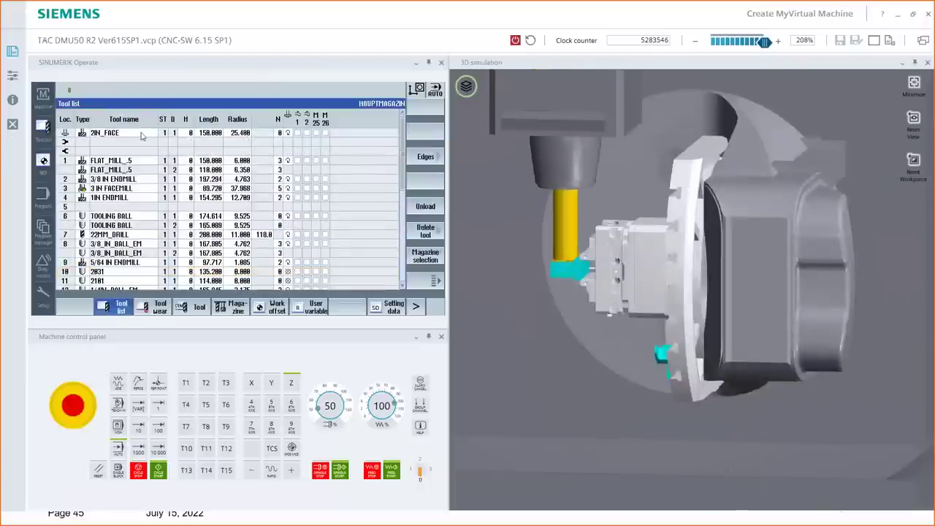
pyautogui.click(155, 307)
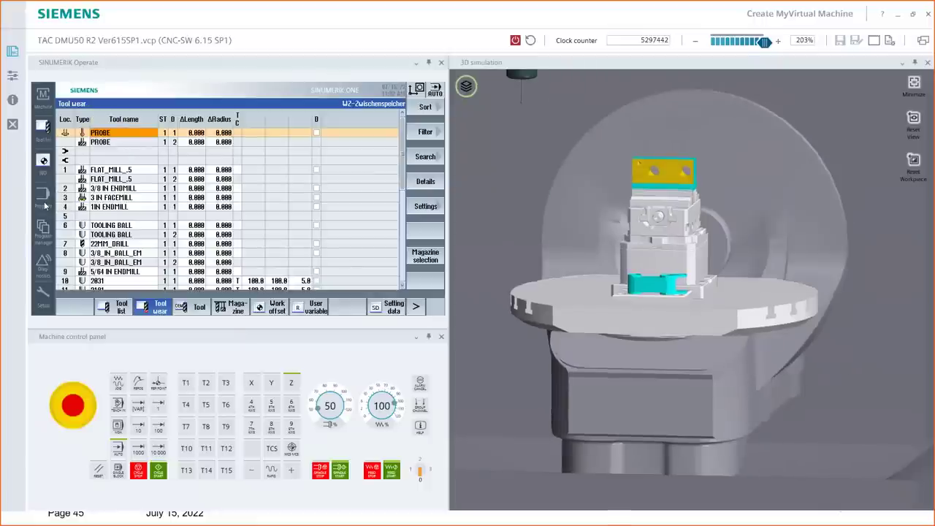
pyautogui.click(44, 159)
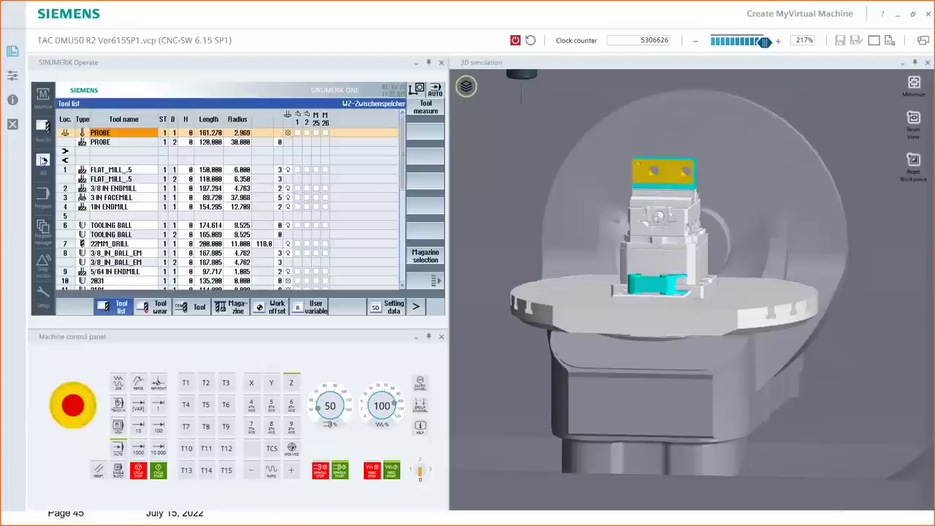
pyautogui.click(303, 305)
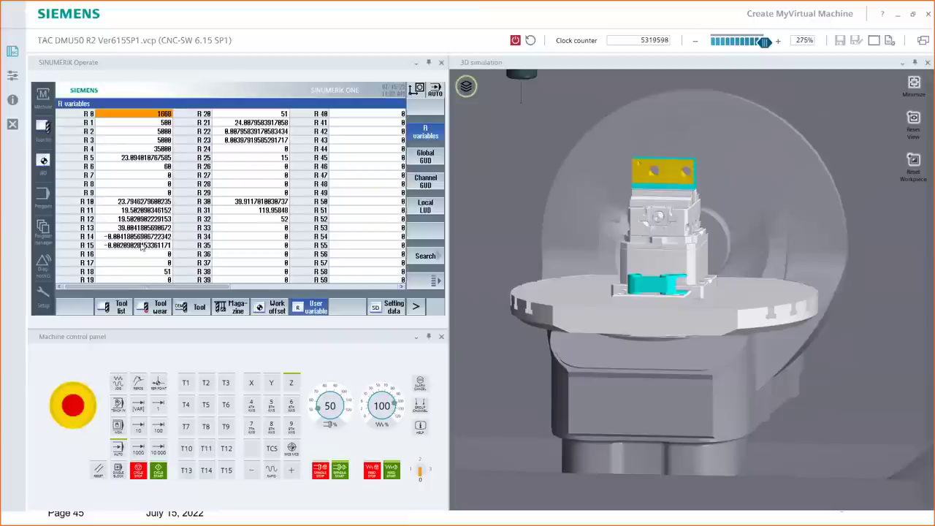
# Switch to the PowerPoint slide show, advance it one slide, and return to Create MyVirtual Machine.
pyautogui.hotkey('alt', 'Tab')
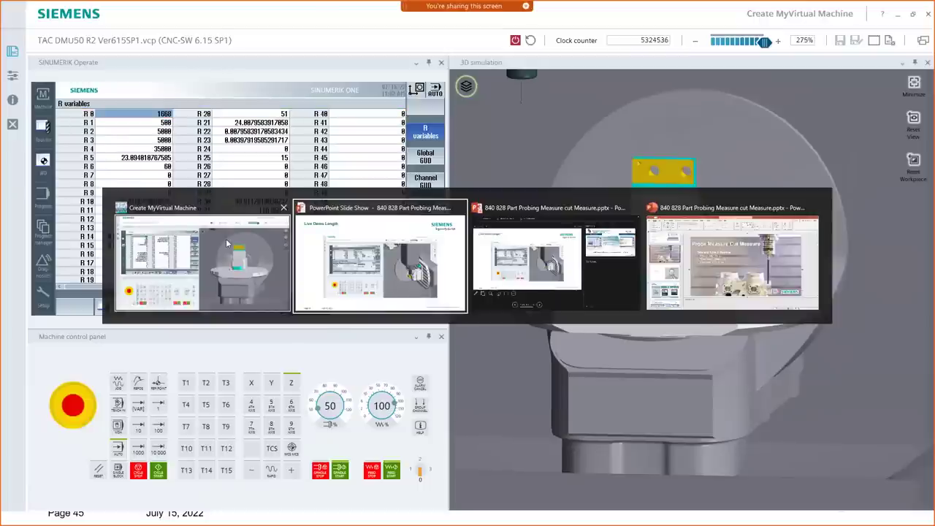
pyautogui.press('Right')
pyautogui.hotkey('alt', 'Tab')
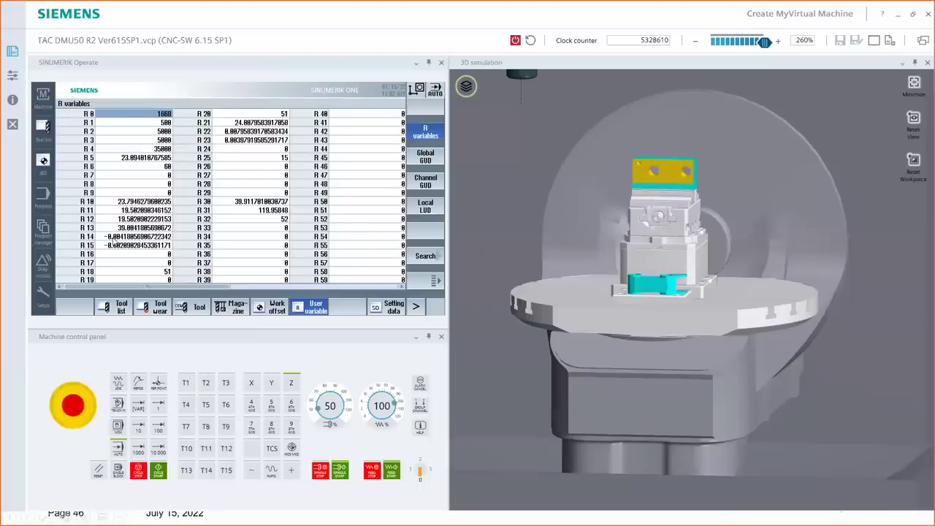
# Open the tool details of EMILL_.25 at magazine location 13 and view its internal data.
pyautogui.click(48, 176)
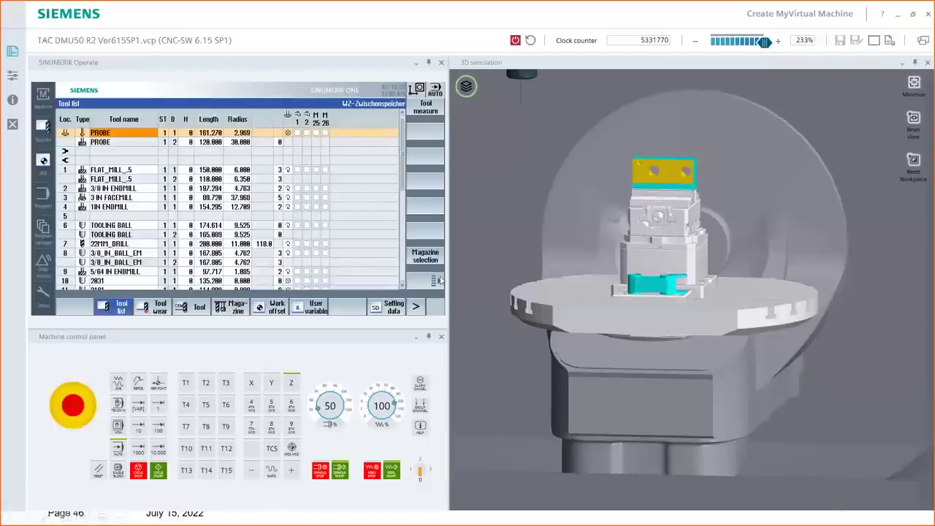
pyautogui.scroll(-10, 125, 212)
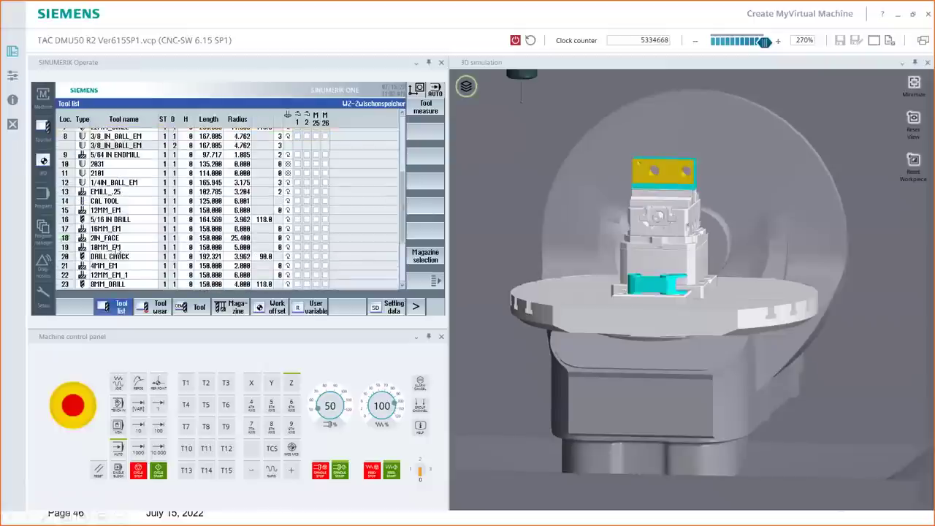
pyautogui.scroll(5, 116, 249)
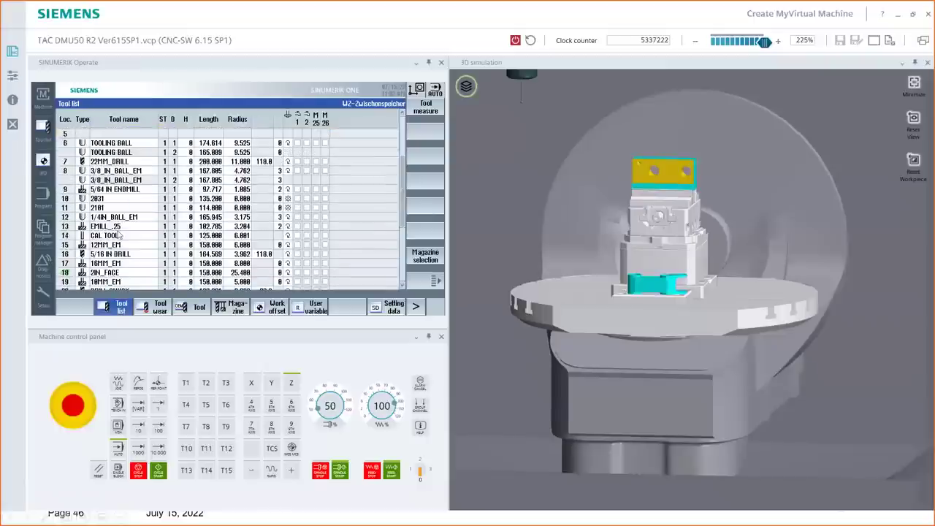
pyautogui.click(113, 227)
pyautogui.click(436, 281)
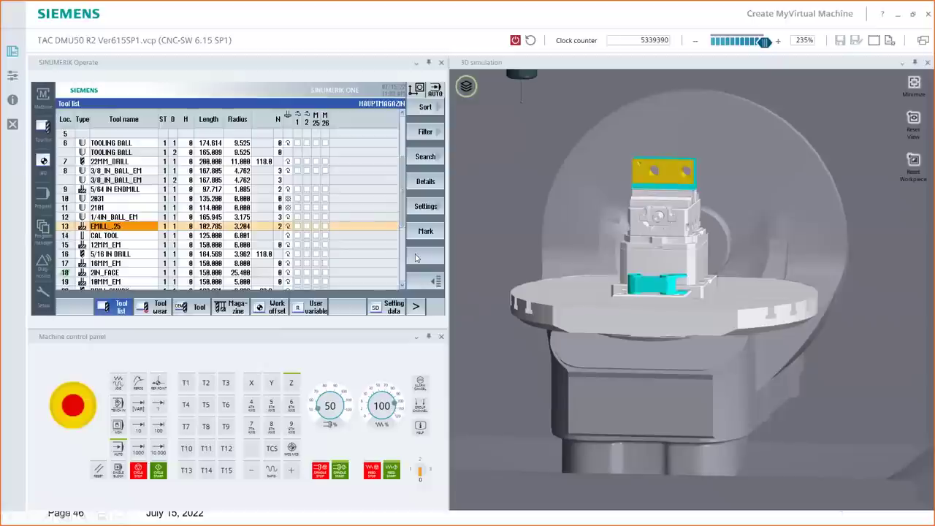
pyautogui.click(426, 182)
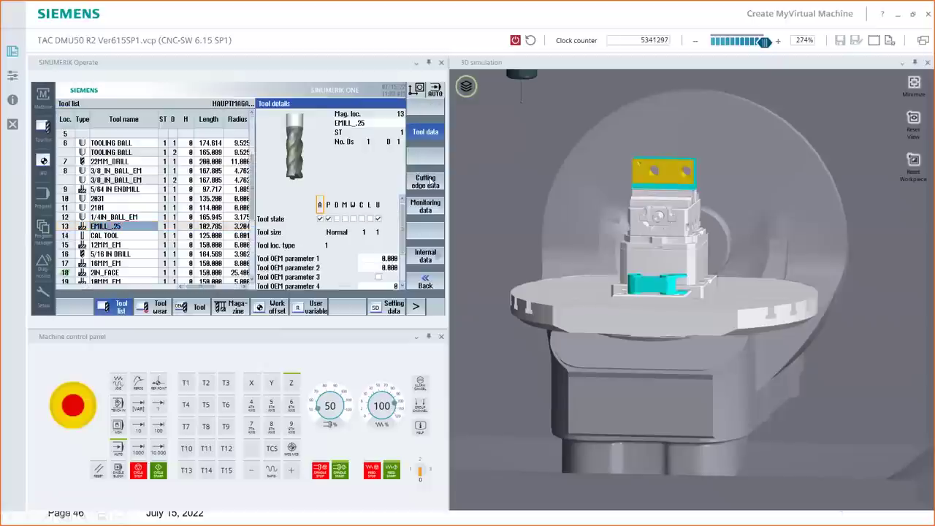
pyautogui.click(413, 256)
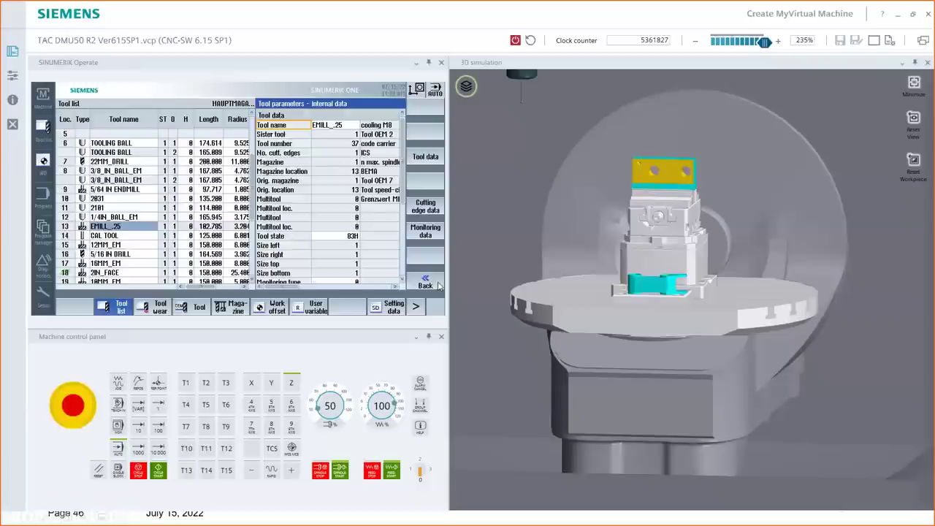
# Switch to the PowerPoint slide show.
pyautogui.hotkey('alt', 'Tab')
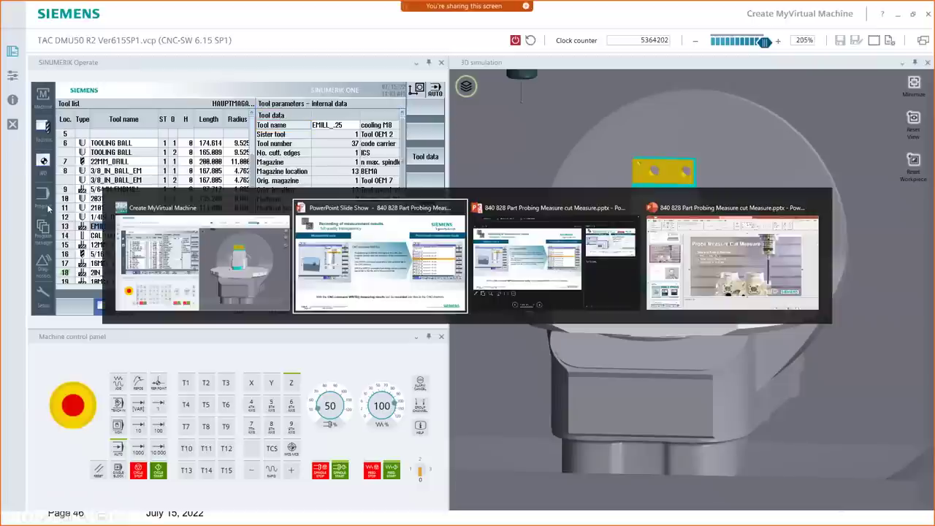